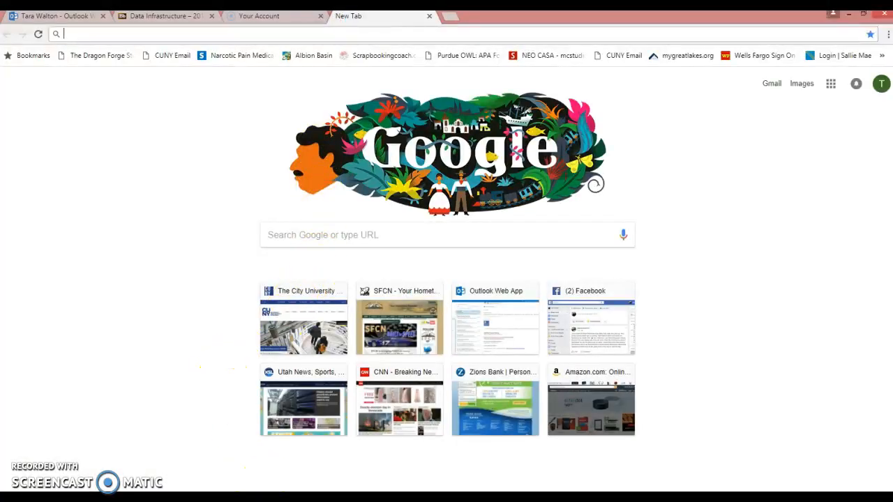
- Copy the SNOMED CT to ICD-10-CM mapping link from the Overview slide in PowerPoint
{"action": "left_click", "coordinate": [320, 498]}
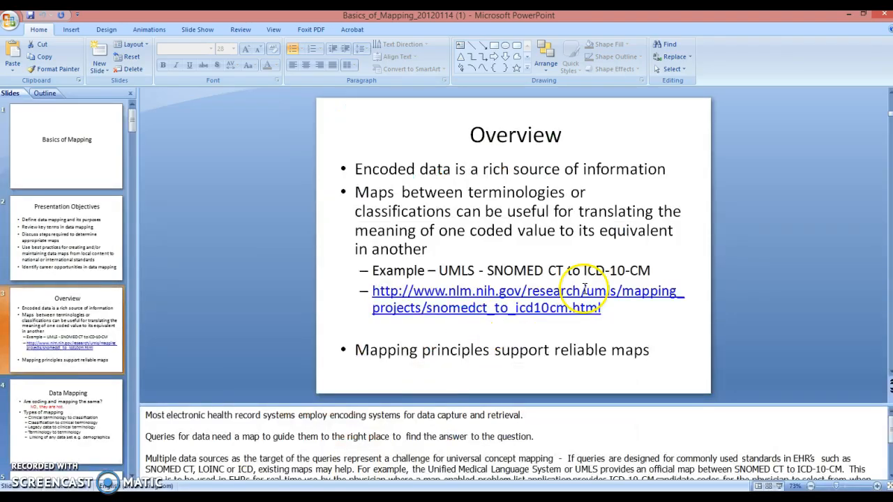
{"action": "left_click_drag", "start_coordinate": [622, 313], "coordinate": [374, 293]}
{"action": "key", "text": "ctrl+c"}
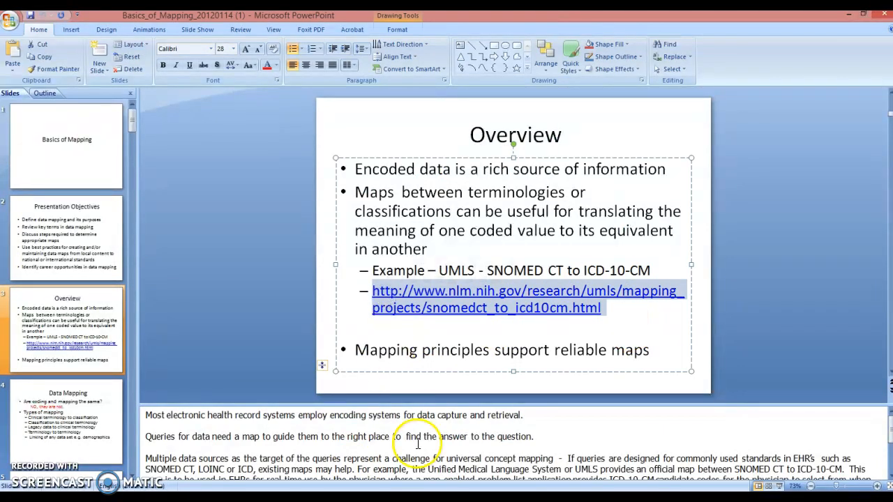
- Load the copied mapping link in Chrome's new tab and go to the I-MAGIC demo page
{"action": "mouse_move", "coordinate": [251, 486]}
{"action": "left_click", "coordinate": [251, 436]}
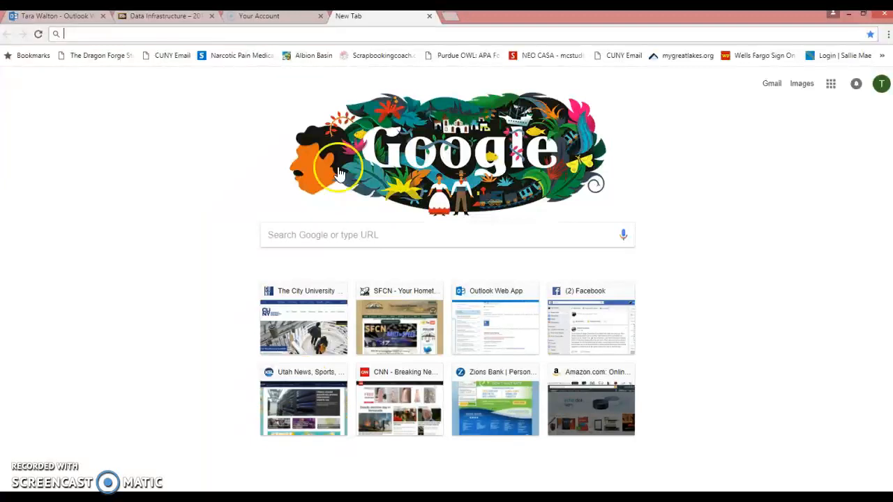
{"action": "left_click", "coordinate": [344, 31]}
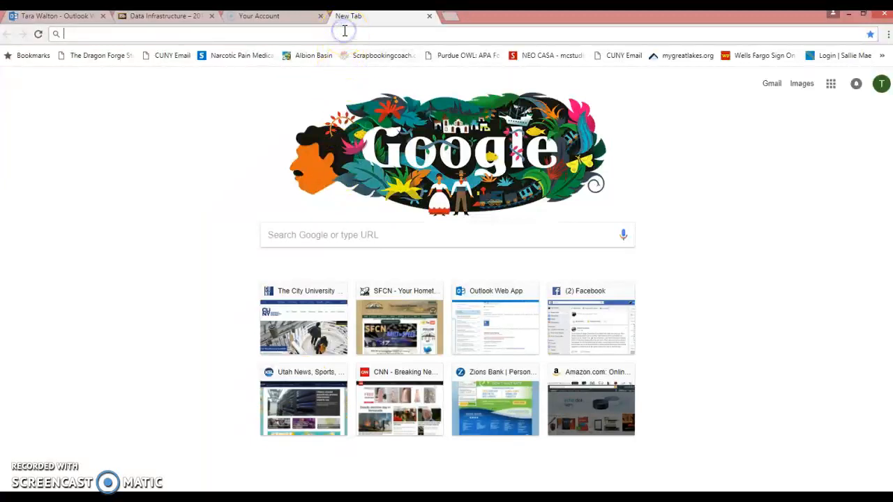
{"action": "key", "text": "ctrl+v"}
{"action": "key", "text": "Return"}
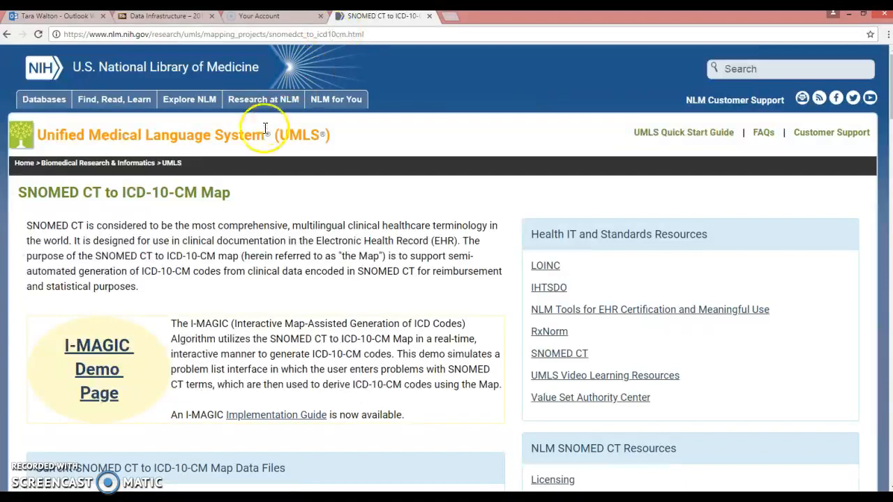
{"action": "left_click", "coordinate": [112, 389]}
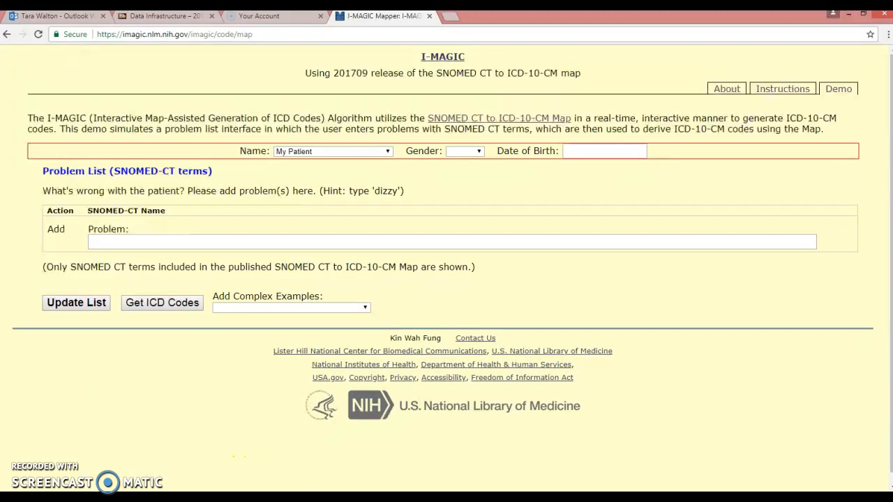
- Show the Data Infrastructure course page and bring up the Mapping_Handout document in Word
{"action": "left_click", "coordinate": [251, 496]}
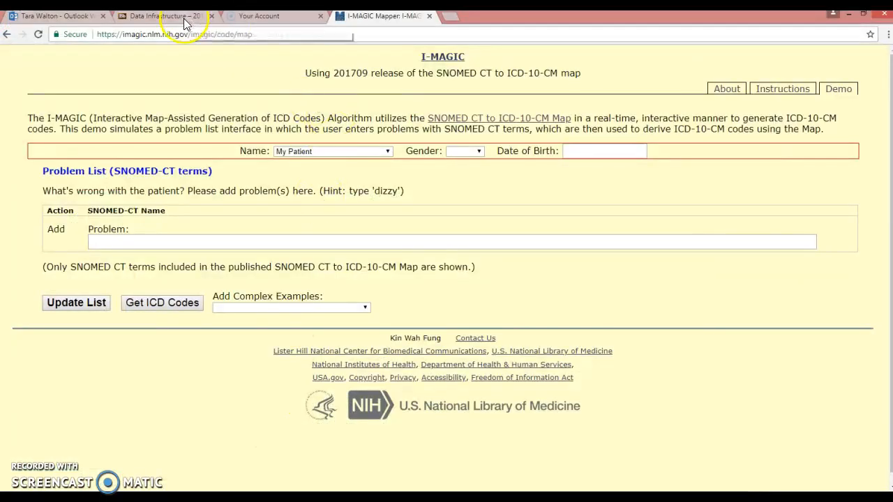
{"action": "left_click", "coordinate": [185, 23]}
{"action": "left_click", "coordinate": [278, 175]}
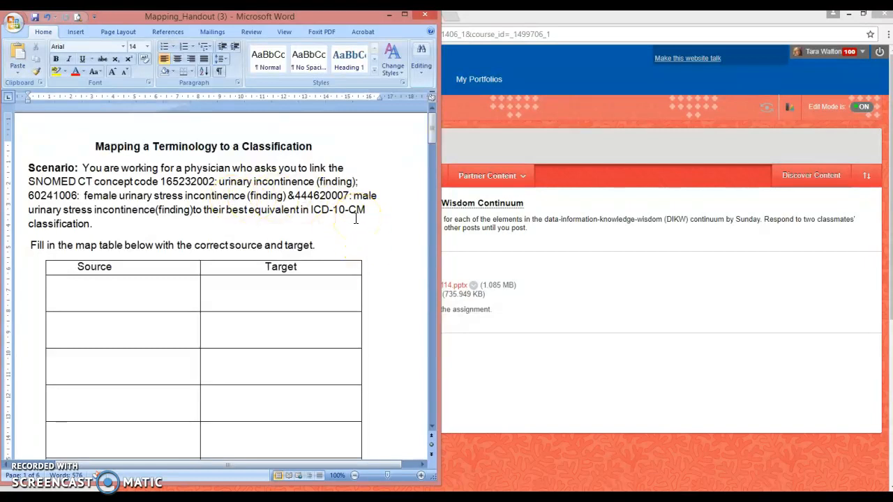
- Extend the map table's headings to read "Source - SNOMED CT" and "Target - ICD-10-CM"
{"action": "left_click", "coordinate": [118, 289]}
{"action": "left_click", "coordinate": [134, 268]}
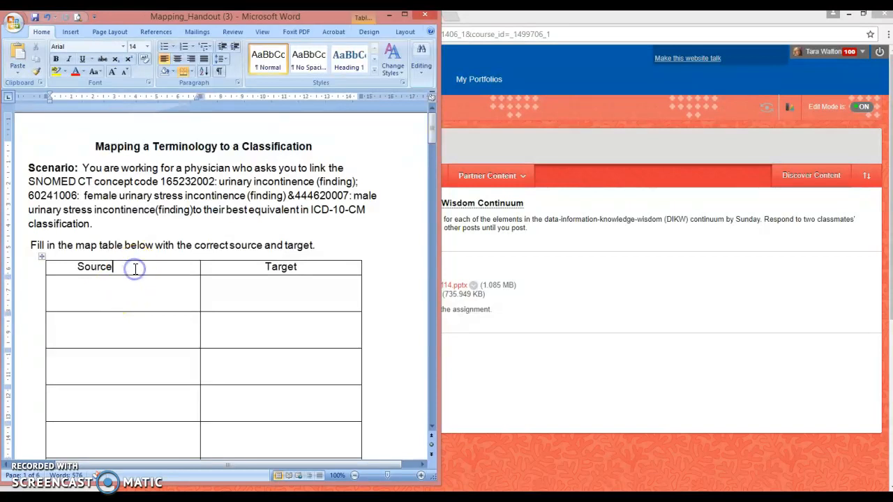
{"action": "type", "text": "- SNOMED CT"}
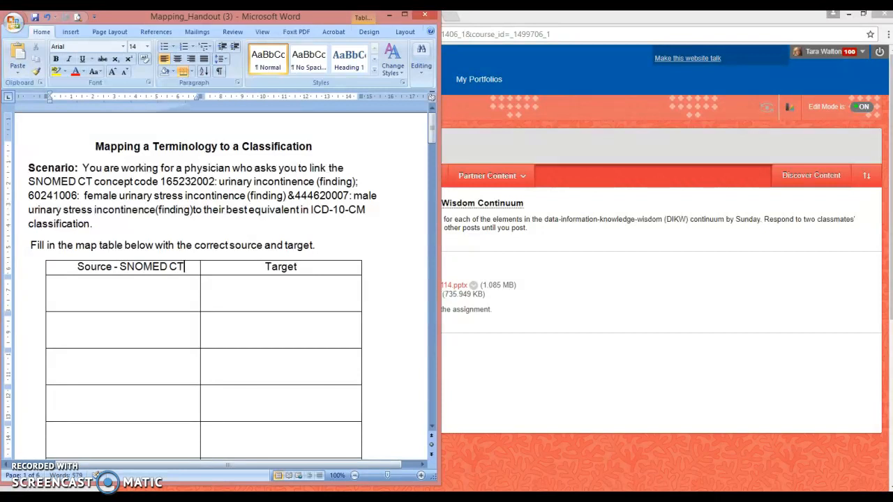
{"action": "left_click", "coordinate": [302, 267]}
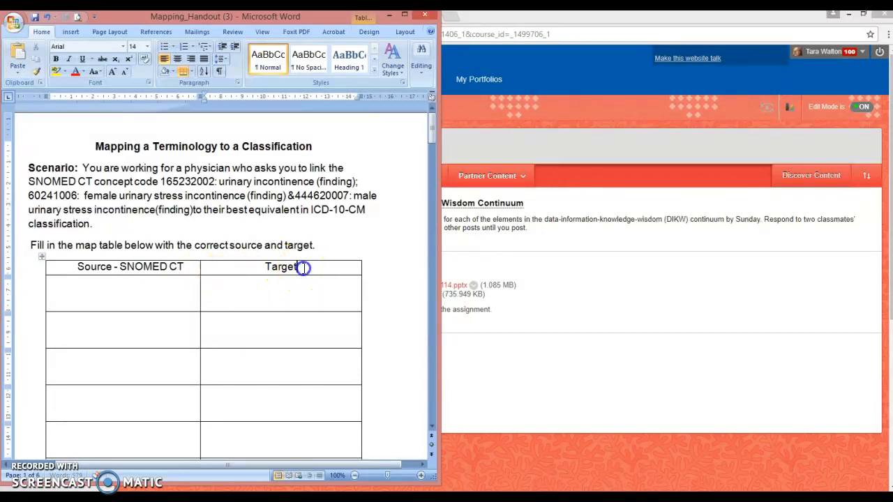
{"action": "type", "text": "- IC"}
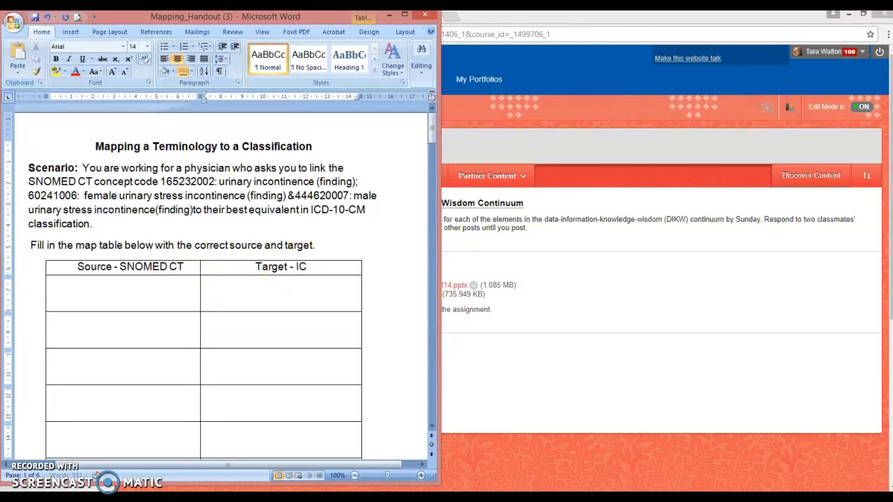
{"action": "type", "text": "D-10"}
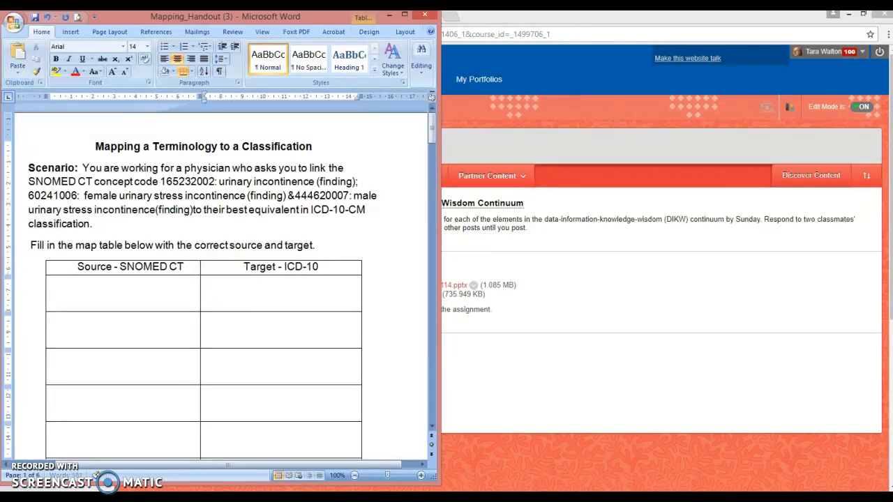
{"action": "type", "text": "-CM"}
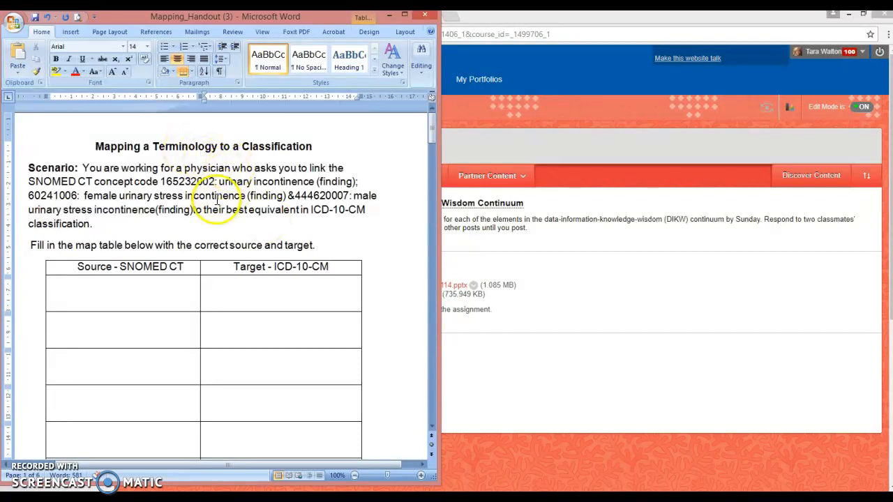
- Copy "urinary incontinence" from the handout's scenario into the I-MAGIC problem entry in Chrome and choose Urinary incontinence (165232002)
{"action": "left_click_drag", "start_coordinate": [215, 182], "coordinate": [560, 397]}
{"action": "key", "text": "ctrl+c"}
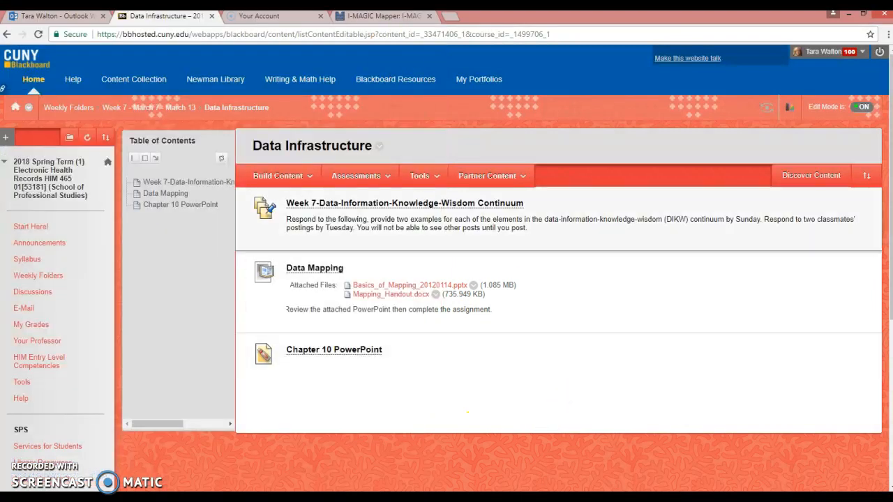
{"action": "left_click", "coordinate": [380, 17]}
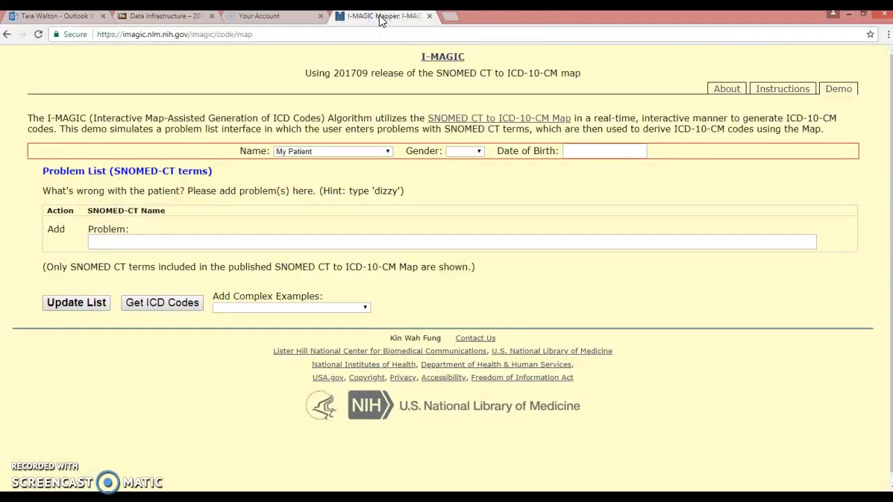
{"action": "left_click", "coordinate": [191, 240]}
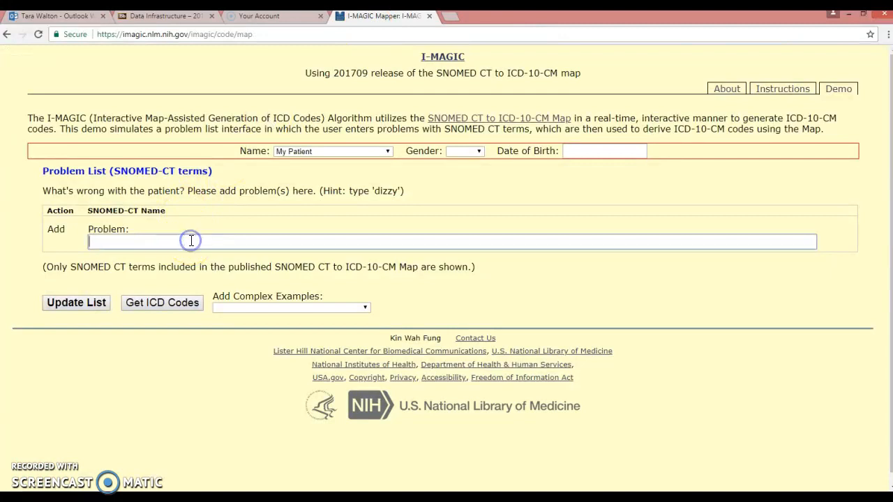
{"action": "key", "text": "ctrl+v"}
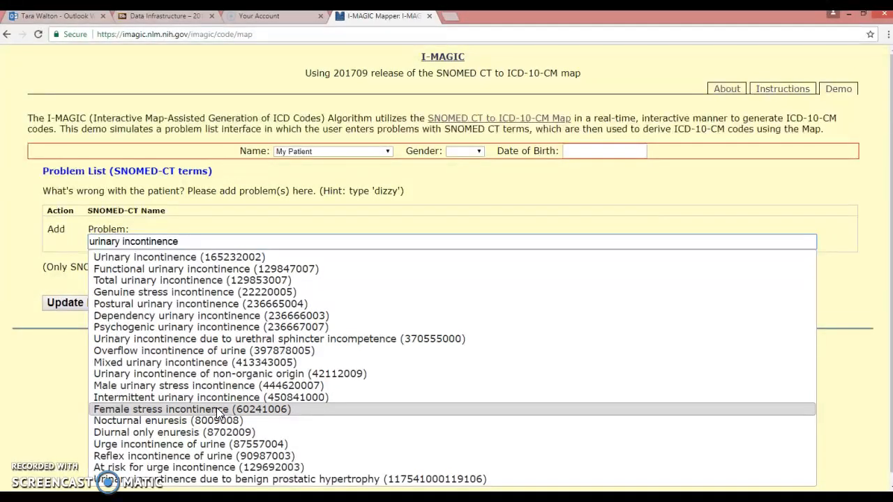
{"action": "left_click", "coordinate": [213, 271]}
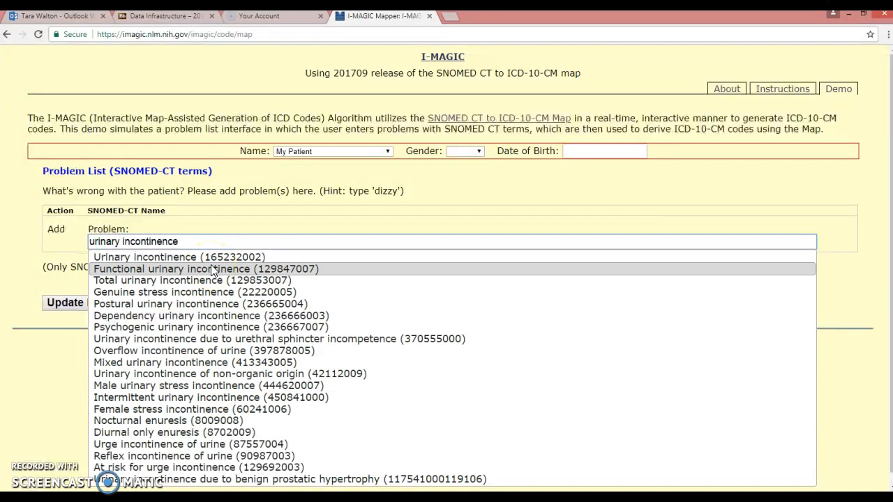
{"action": "left_click", "coordinate": [199, 243]}
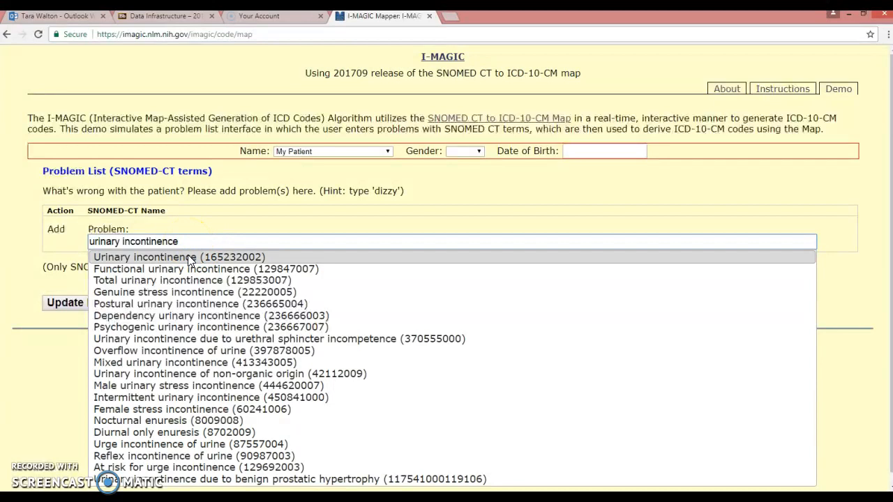
{"action": "left_click", "coordinate": [189, 257]}
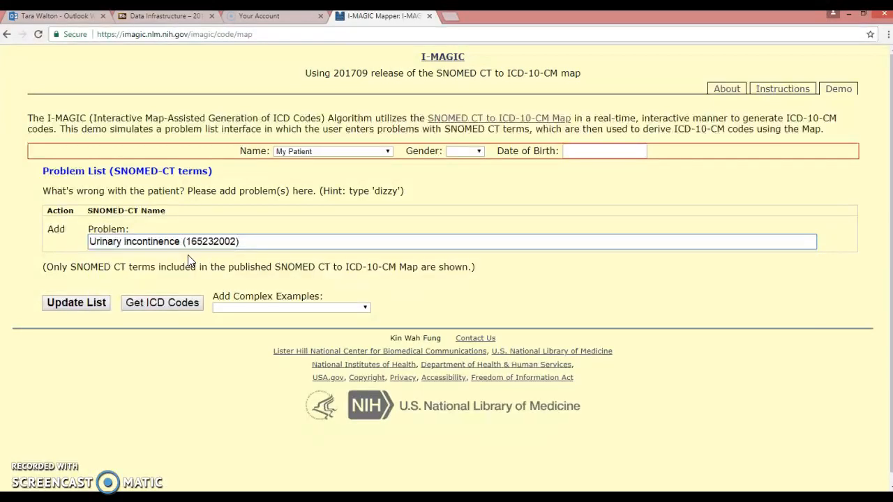
- Get the ICD codes for the urinary incontinence problem and highlight the mapped ICD-10-CM code and name
{"action": "left_click", "coordinate": [201, 247]}
{"action": "left_click", "coordinate": [172, 309]}
{"action": "left_click", "coordinate": [172, 309]}
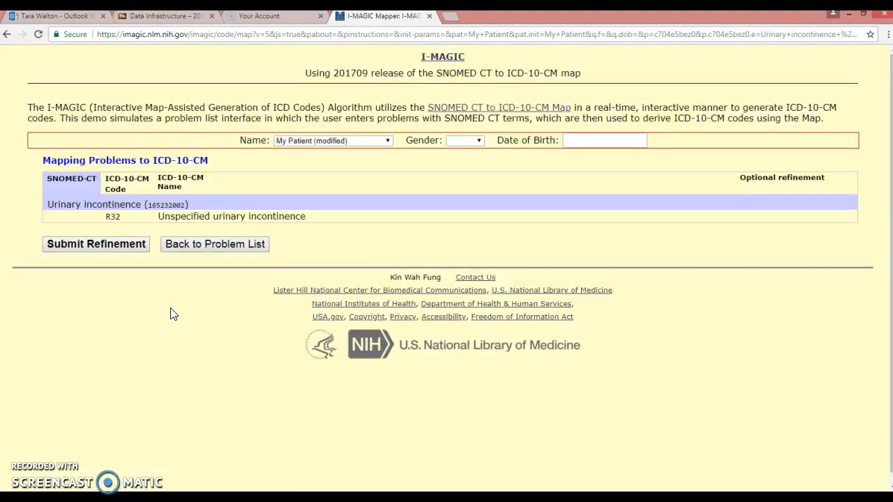
{"action": "left_click", "coordinate": [122, 217]}
{"action": "left_click_drag", "start_coordinate": [123, 217], "coordinate": [307, 218]}
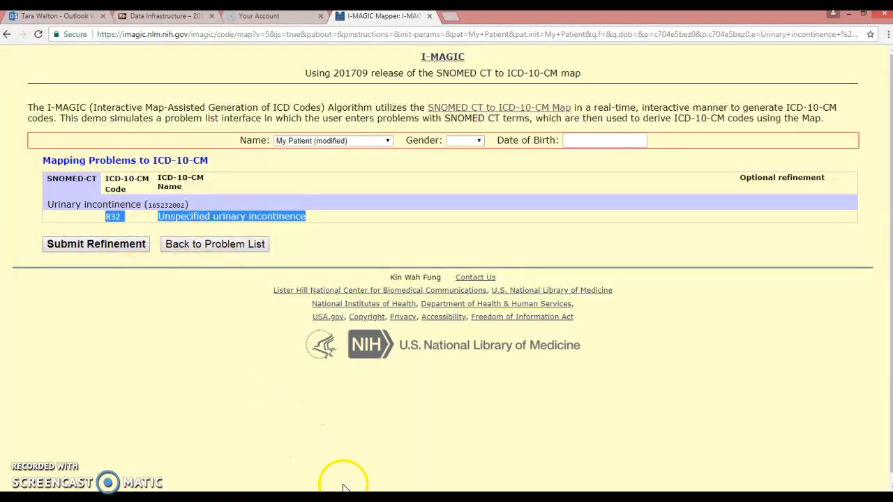
- In the Word handout, enter "165232002: urinary incontinence" as the first source entry of the map table
{"action": "left_click", "coordinate": [300, 499]}
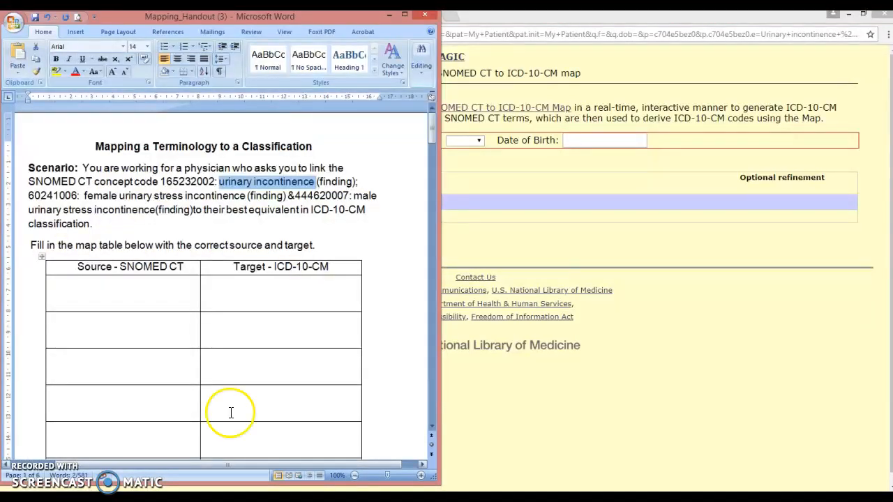
{"action": "left_click", "coordinate": [160, 285]}
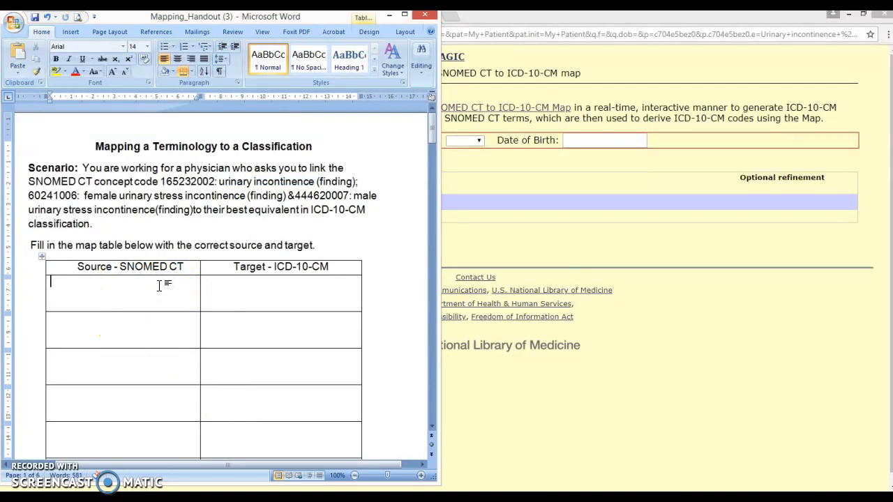
{"action": "type", "text": "165232002: urinary inco"}
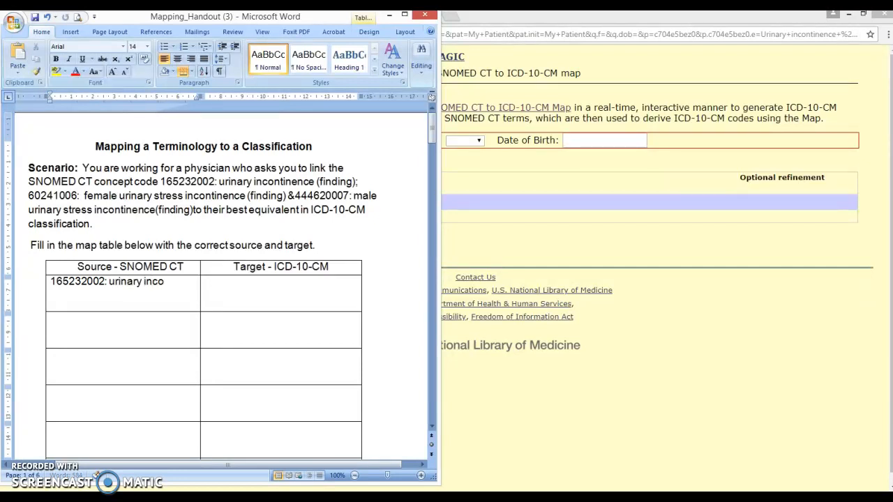
{"action": "type", "text": "ntinence"}
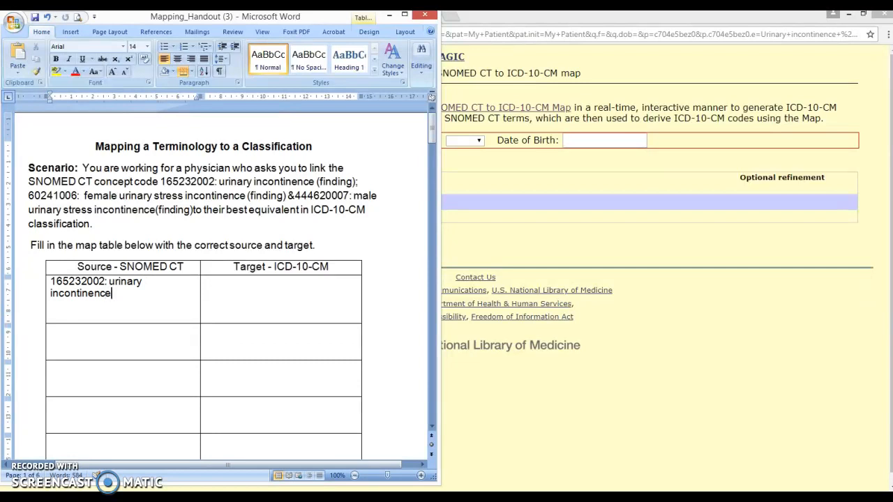
- Check the mapped code in I-MAGIC and enter "R32 - unspecified urinary incontinence" as the first target entry in the Word handout
{"action": "key", "text": "Tab"}
{"action": "left_click", "coordinate": [620, 371]}
{"action": "key", "text": "super+c"}
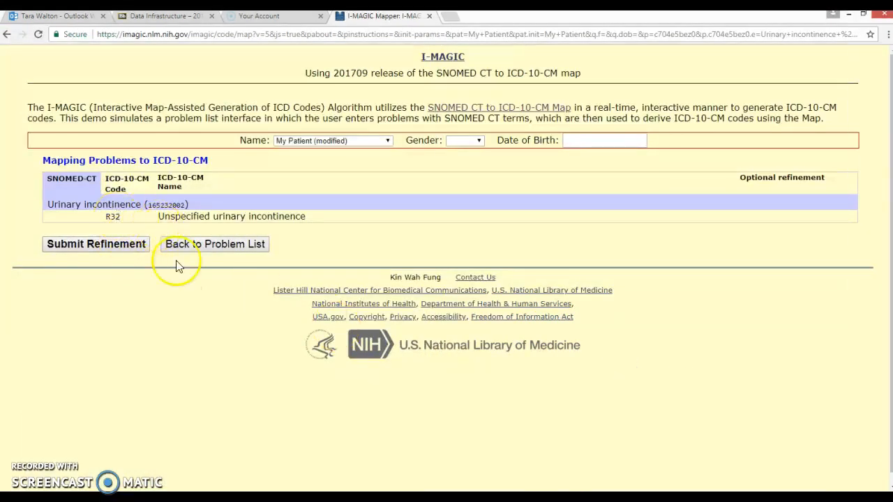
{"action": "key", "text": "alt+Tab"}
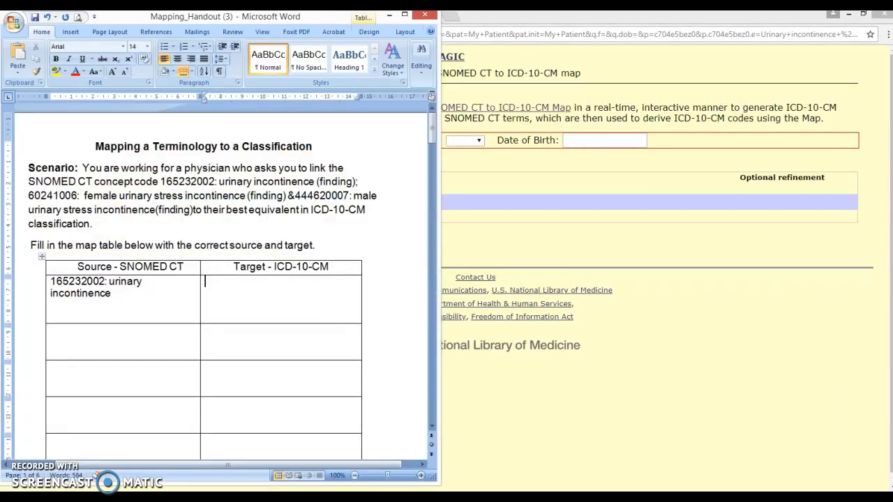
{"action": "type", "text": "R32 -"}
{"action": "type", "text": "unspecifif"}
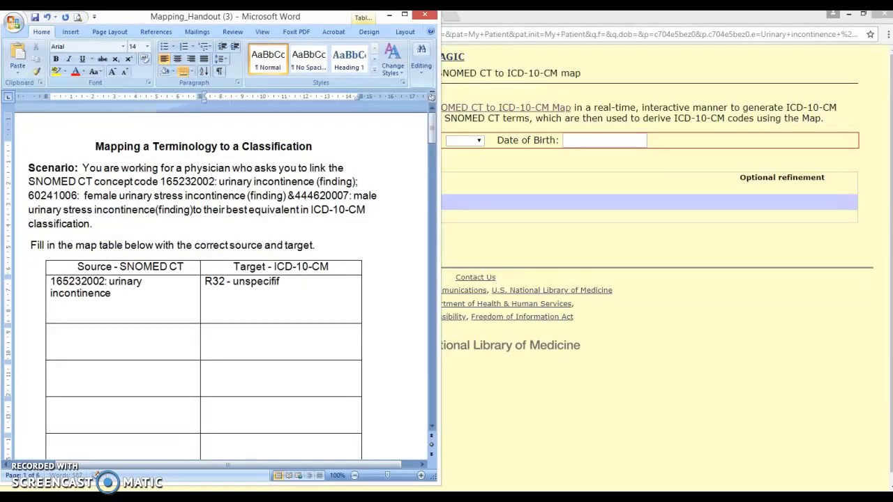
{"action": "key", "text": "BackSpace"}
{"action": "type", "text": "ed urinary incont"}
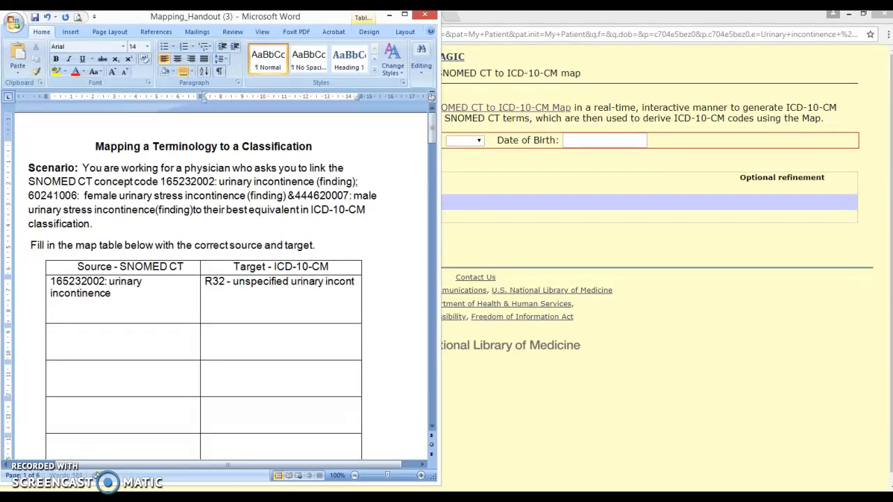
{"action": "type", "text": "inence"}
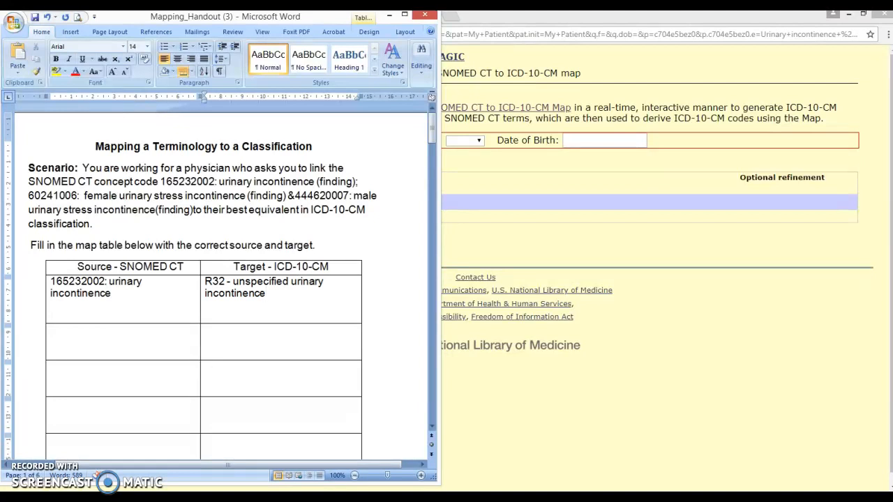
{"action": "left_click", "coordinate": [238, 350]}
- Switch to I-MAGIC in Chrome, return to its problem list and look up "osteoarthritis" as an additional problem
{"action": "left_click", "coordinate": [510, 391]}
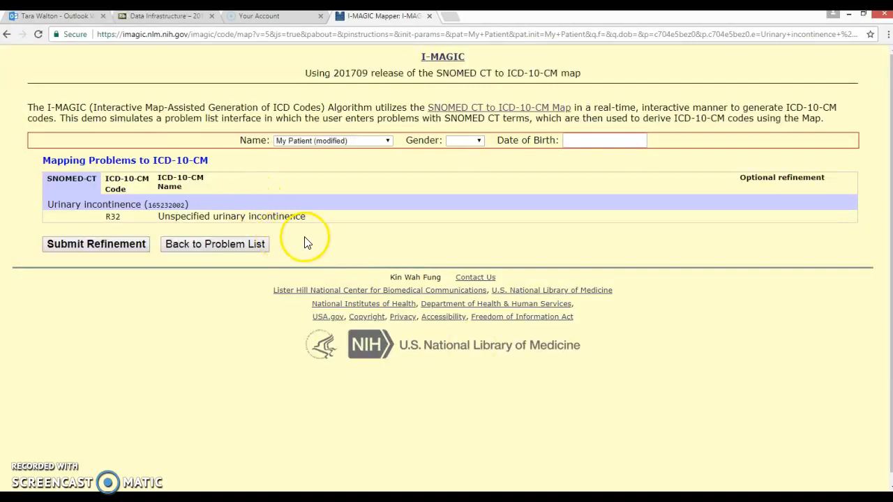
{"action": "left_click", "coordinate": [219, 245]}
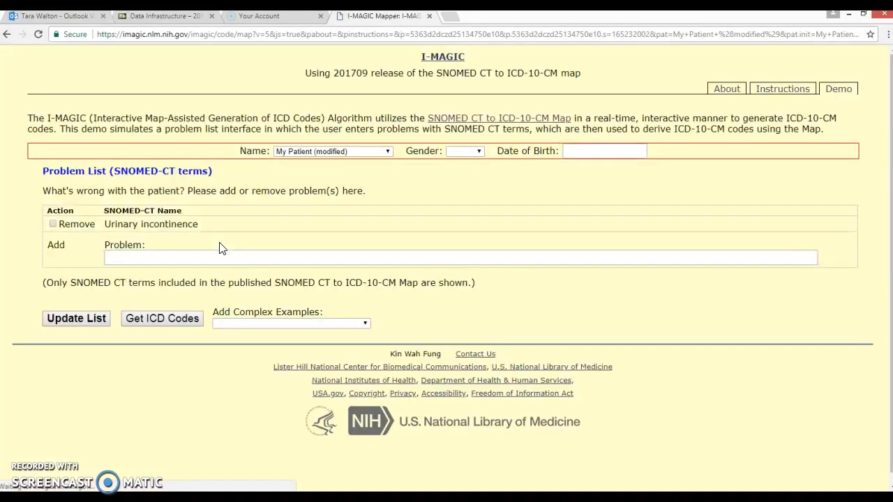
{"action": "left_click", "coordinate": [220, 253]}
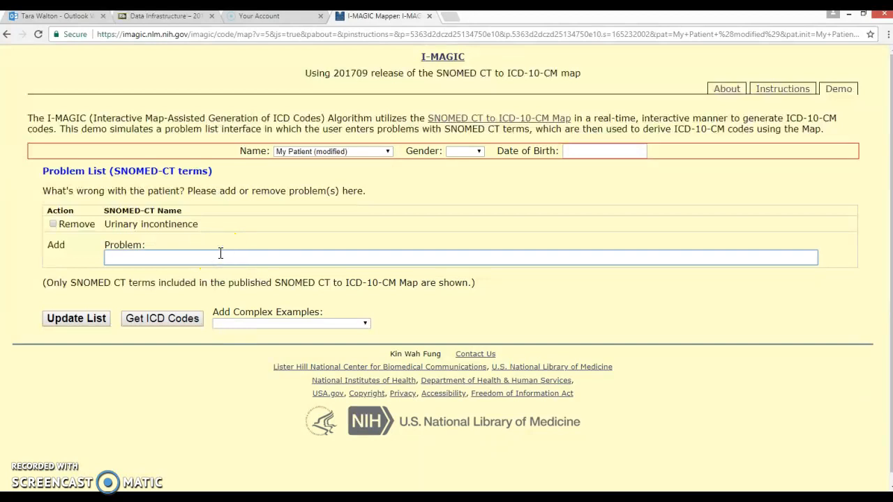
{"action": "type", "text": "osteoarthritis"}
{"action": "key", "text": "Return"}
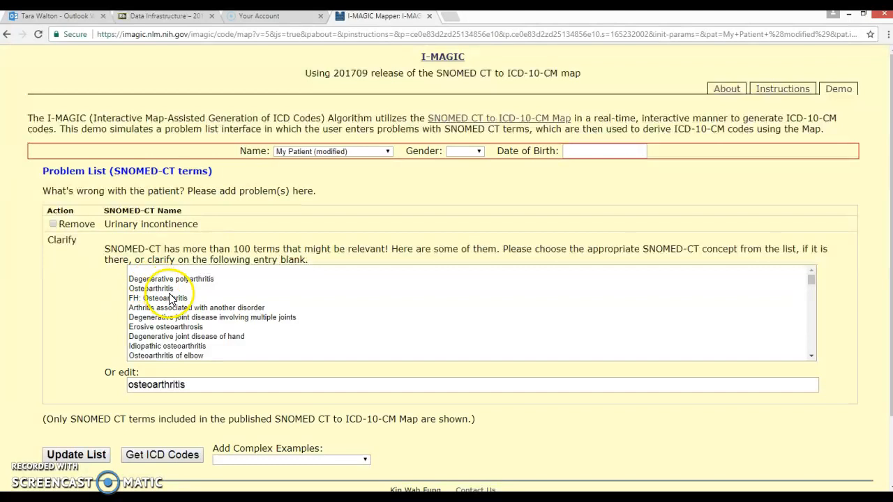
- Add "Osteoarthritis of joint of left wrist" from the suggested SNOMED CT terms to the problem list
{"action": "left_click_drag", "start_coordinate": [812, 278], "coordinate": [816, 347]}
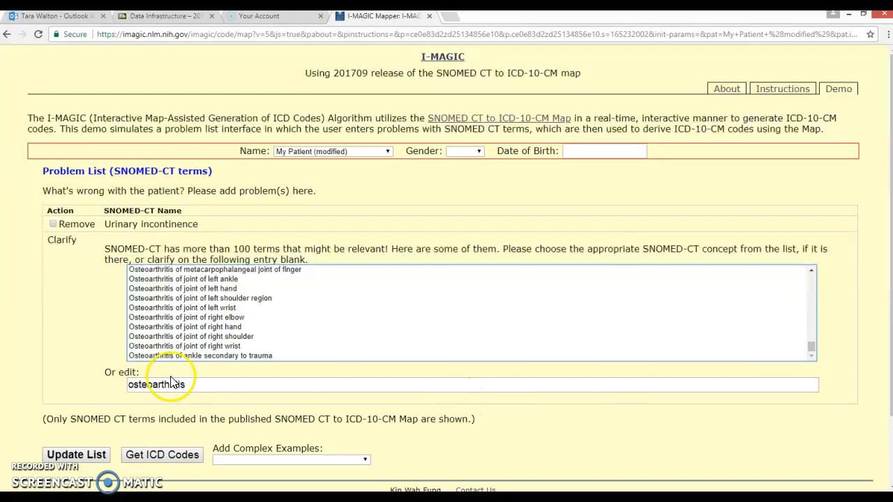
{"action": "left_click", "coordinate": [175, 346]}
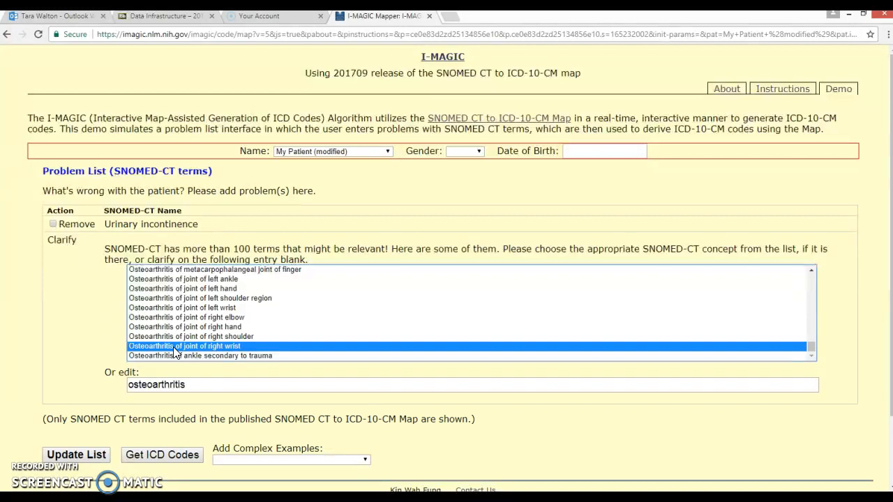
{"action": "left_click", "coordinate": [186, 309]}
{"action": "left_click", "coordinate": [185, 311]}
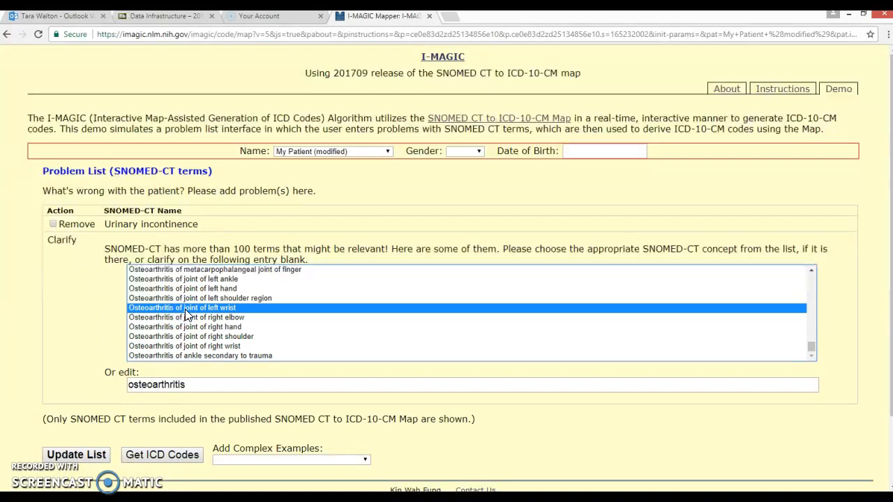
{"action": "double_click", "coordinate": [184, 312]}
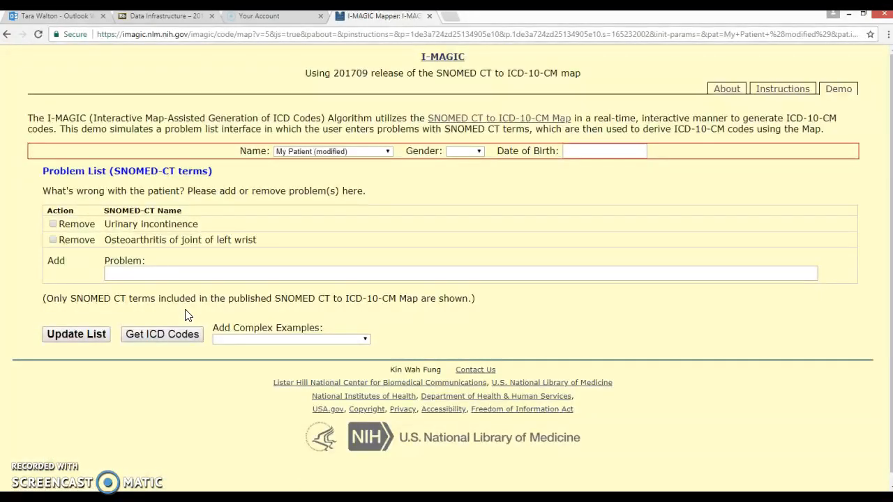
{"action": "left_click", "coordinate": [200, 241]}
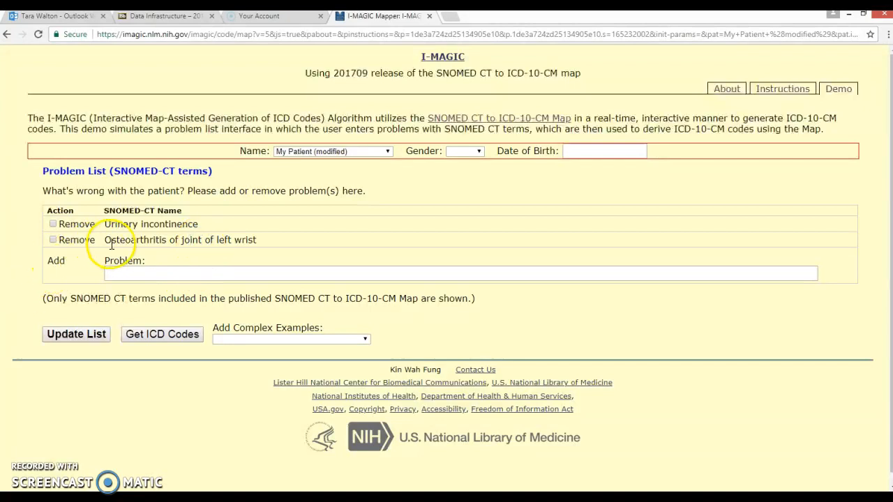
{"action": "left_click_drag", "start_coordinate": [110, 240], "coordinate": [199, 258]}
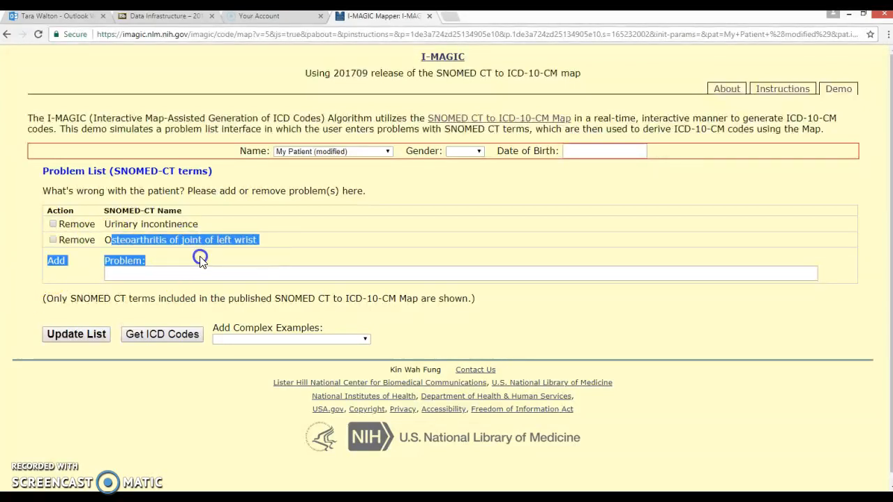
{"action": "left_click", "coordinate": [199, 255]}
{"action": "left_click", "coordinate": [200, 269]}
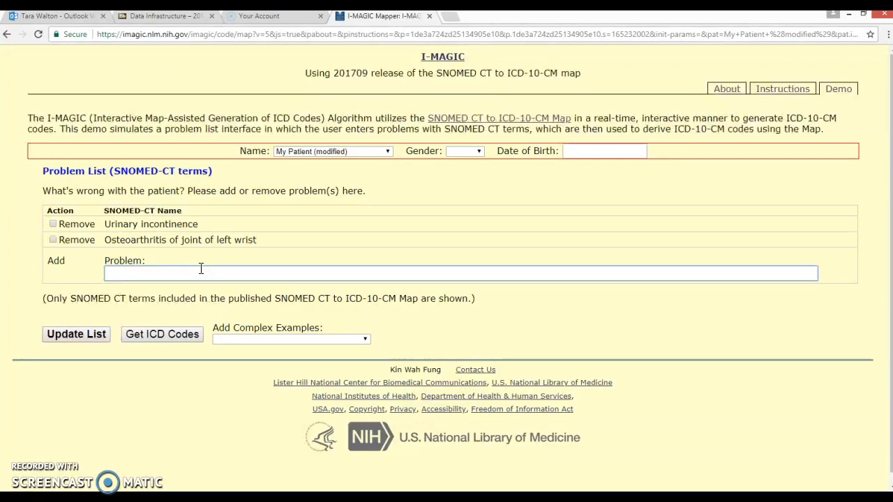
{"action": "type", "text": "ost"}
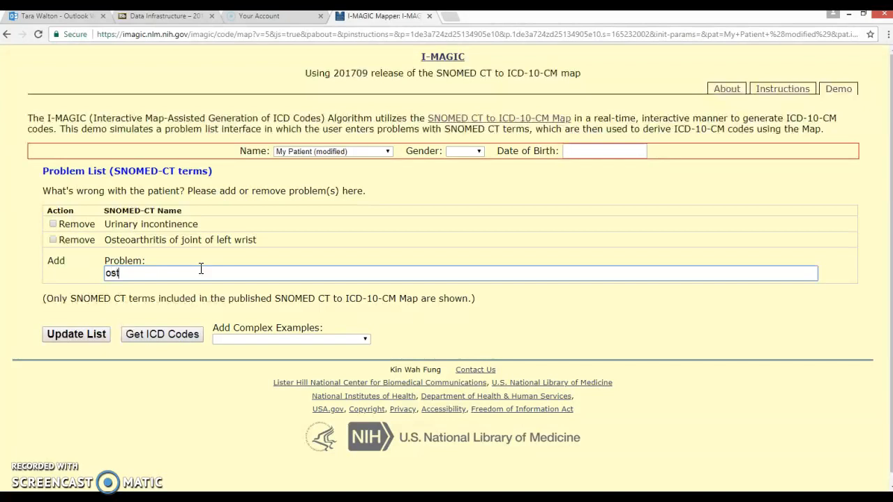
{"action": "type", "text": "eoar"}
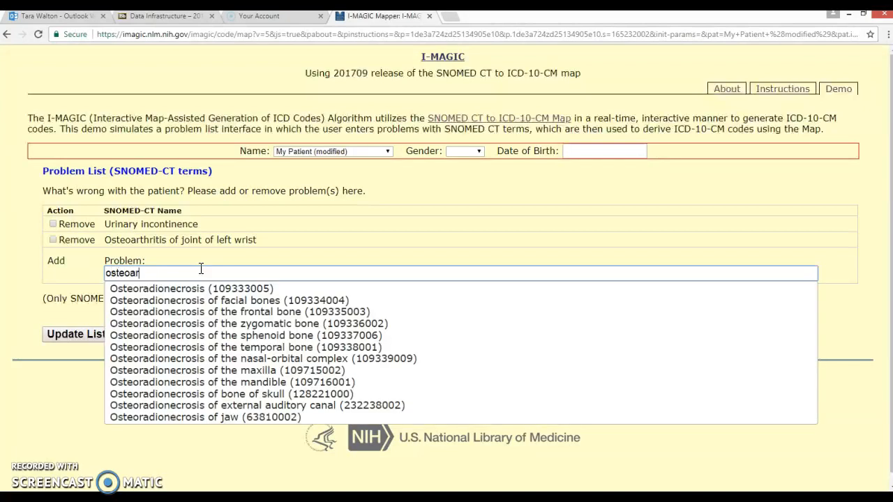
{"action": "type", "text": "thris"}
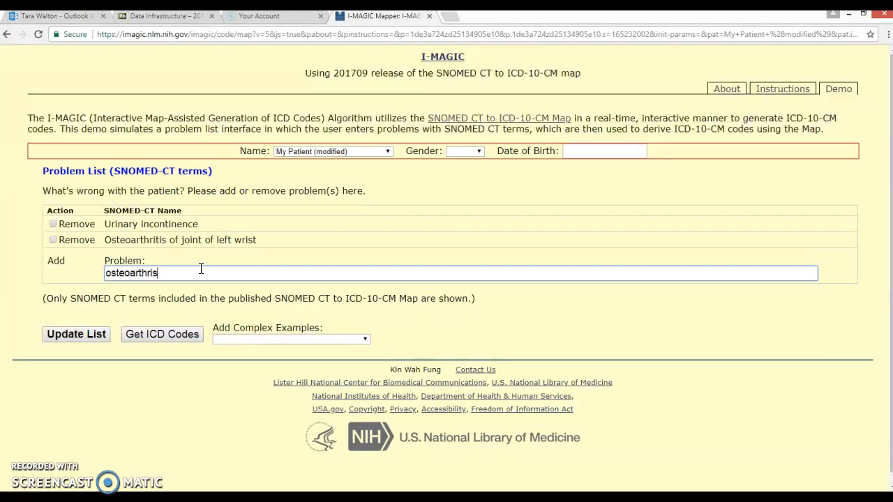
{"action": "key", "text": "BackSpace"}
{"action": "type", "text": "tis"}
{"action": "type", "text": " of joi"}
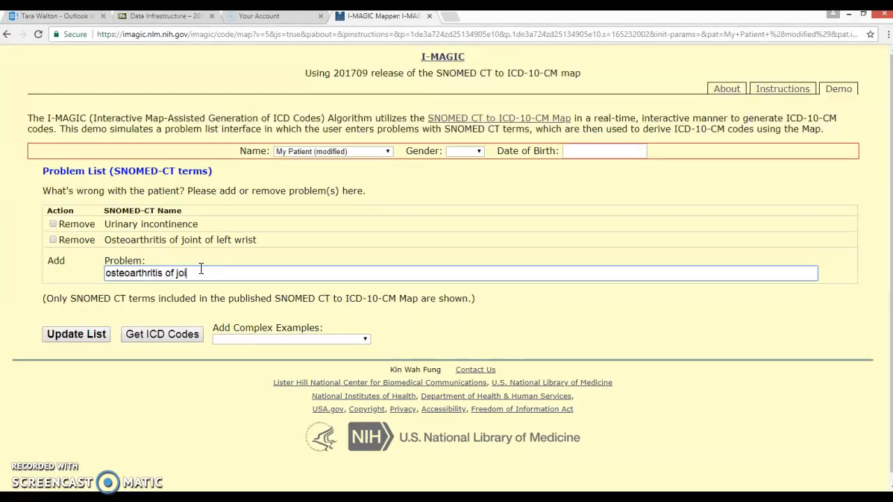
{"action": "type", "text": "nt of lef"}
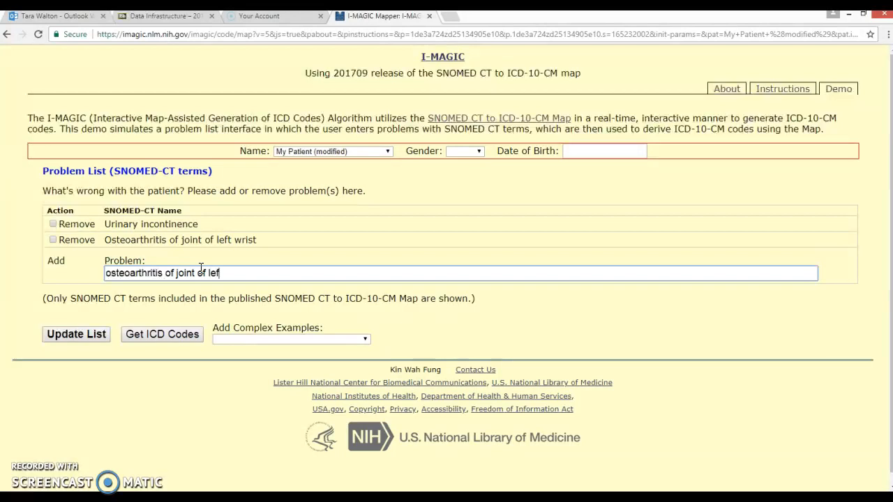
{"action": "type", "text": "t wri"}
{"action": "type", "text": "ist"}
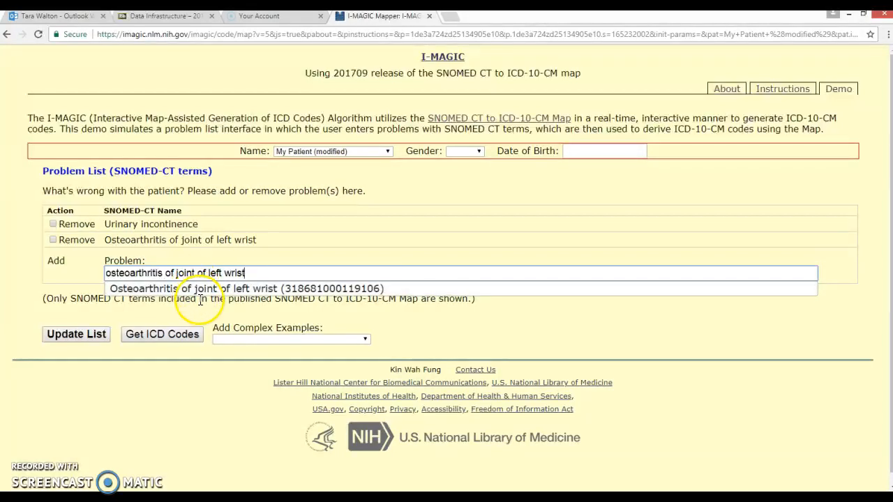
{"action": "left_click", "coordinate": [200, 289]}
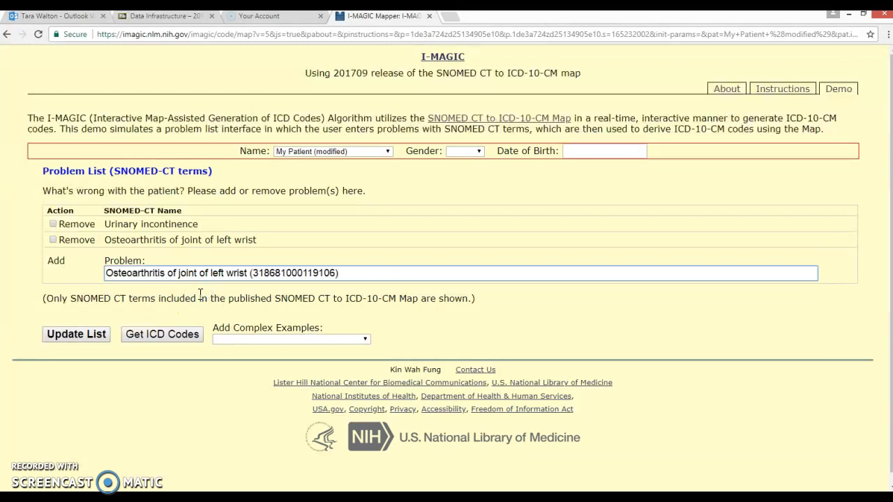
{"action": "left_click", "coordinate": [164, 337]}
{"action": "left_click", "coordinate": [163, 336]}
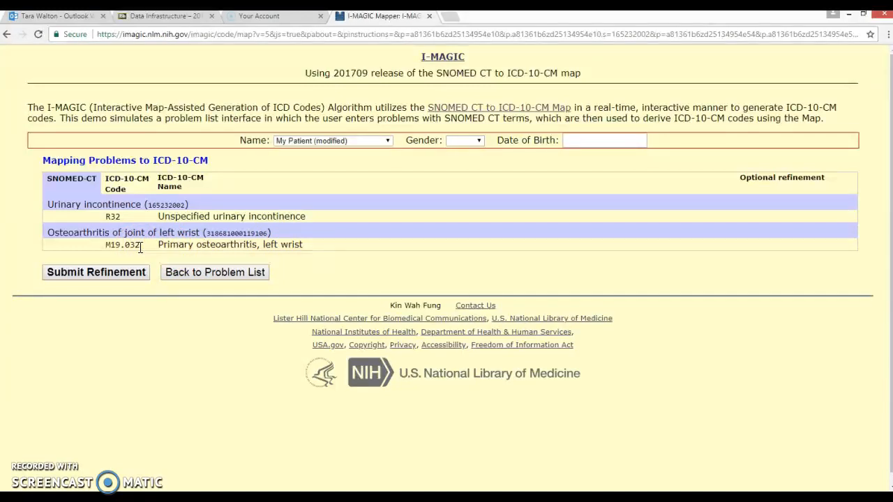
- Return to the problem list and mark only Osteoarthritis of joint of left wrist for removal
{"action": "left_click", "coordinate": [231, 273]}
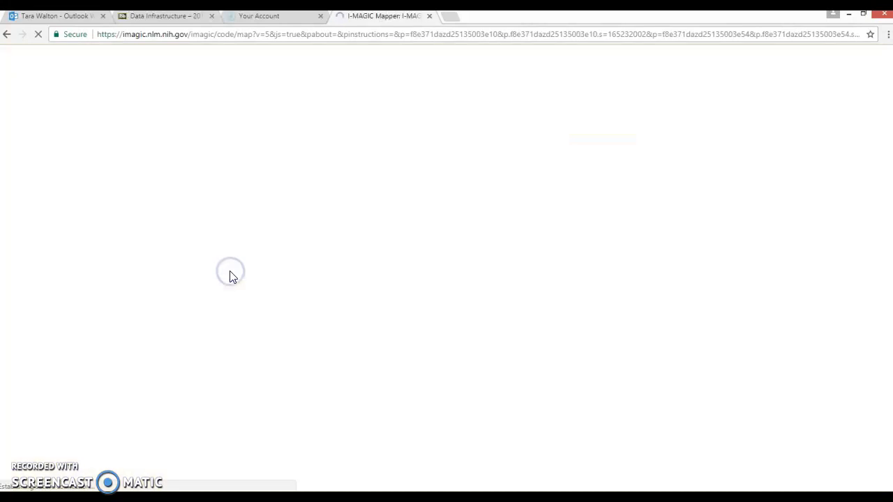
{"action": "left_click", "coordinate": [52, 224]}
{"action": "left_click", "coordinate": [53, 239]}
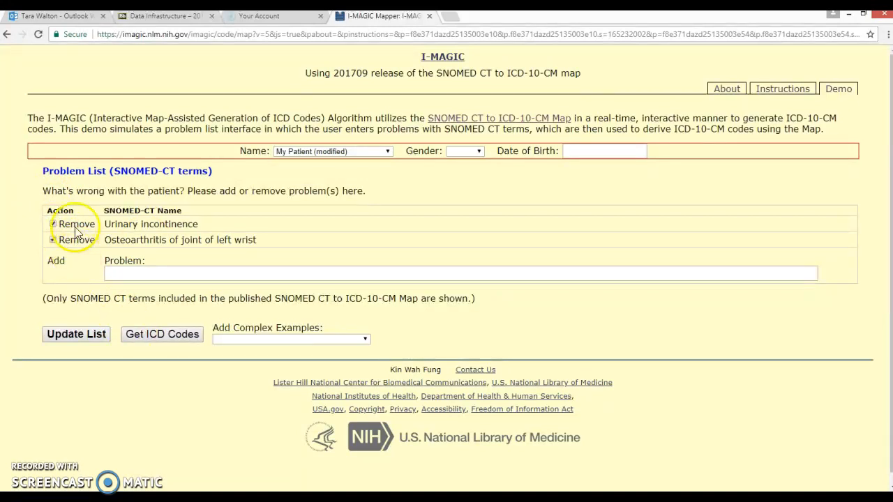
{"action": "left_click", "coordinate": [53, 225]}
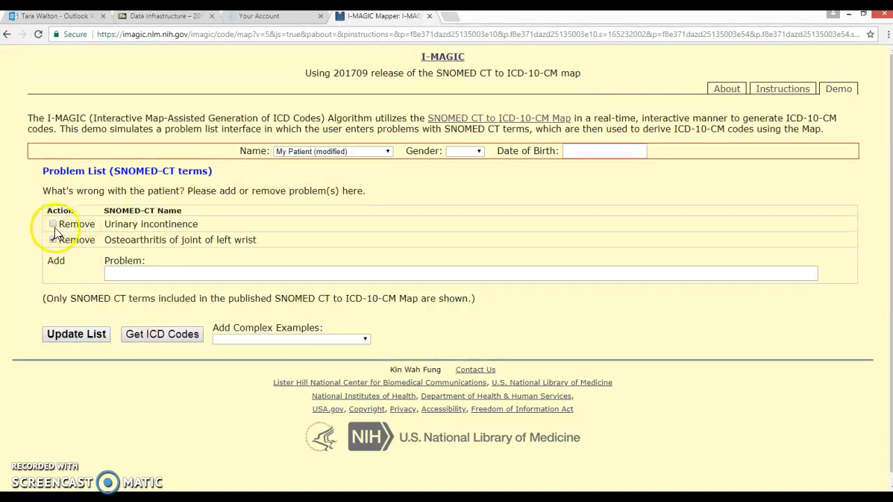